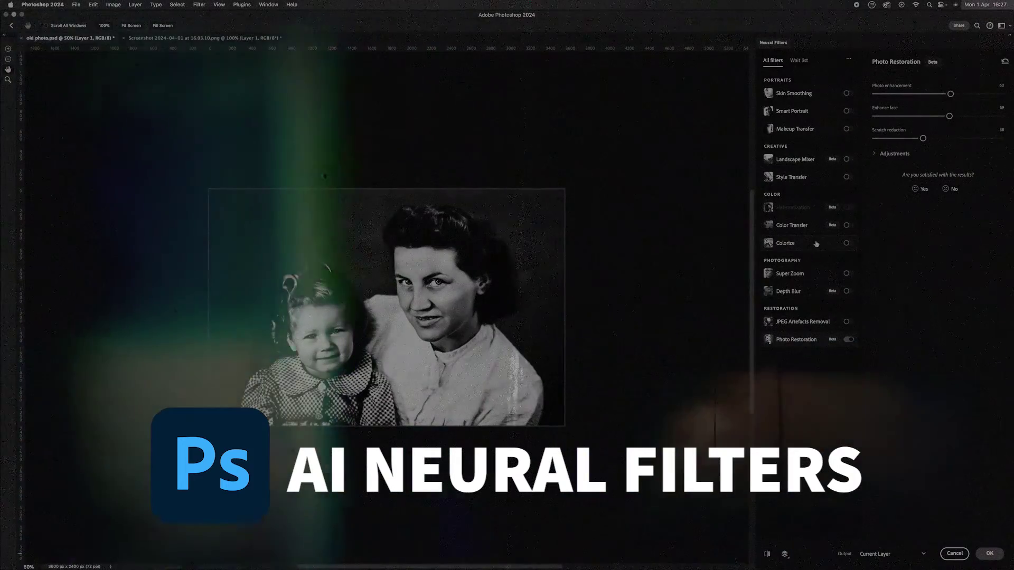
# - Bring up the uncoloured B+W to Colour.jpg portrait, still a single Background layer
pyautogui.click(848, 242)
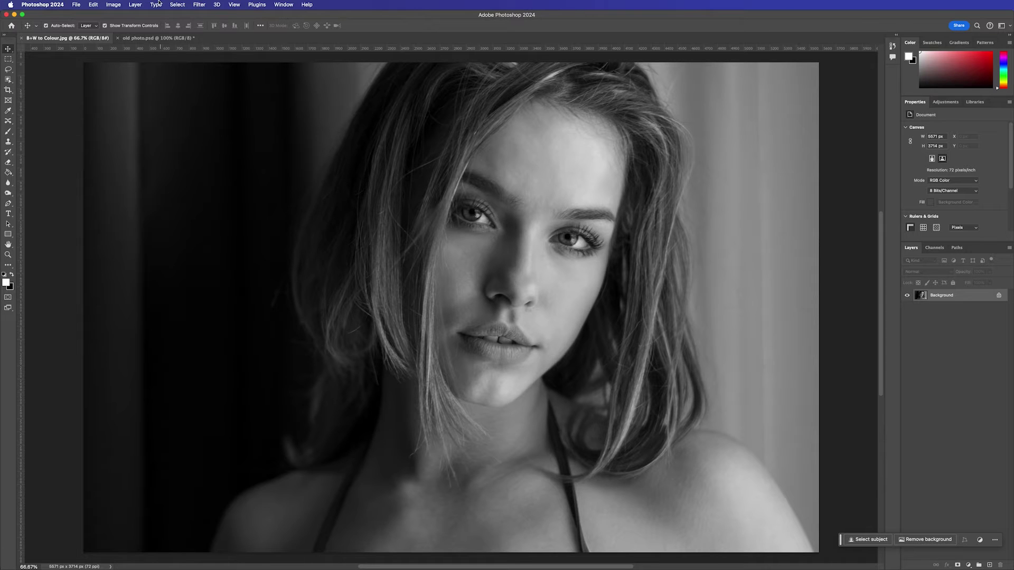
pyautogui.click(199, 5)
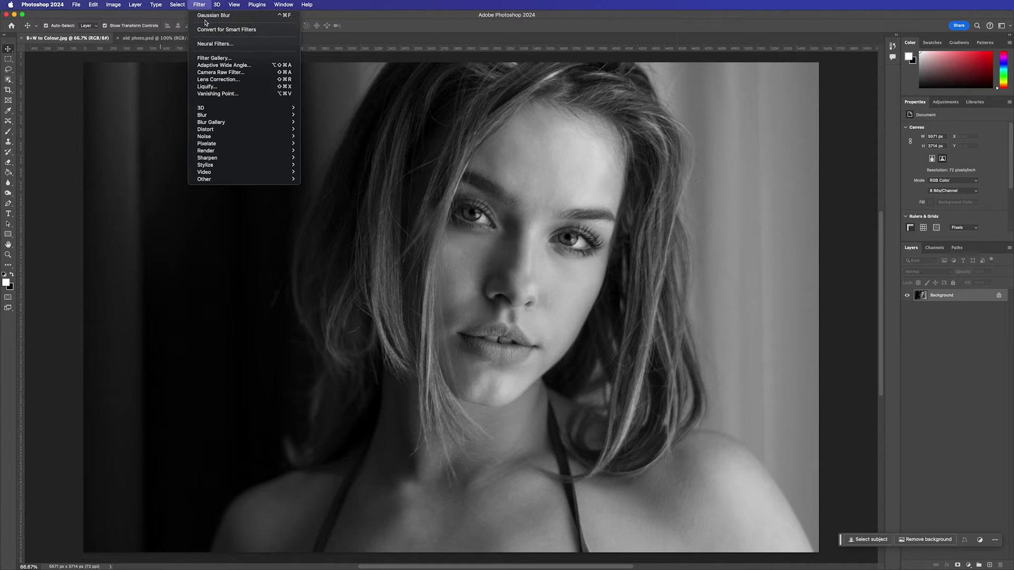
# - Open Neural Filters on the portrait and zoom out so the whole photo is visible
pyautogui.click(213, 46)
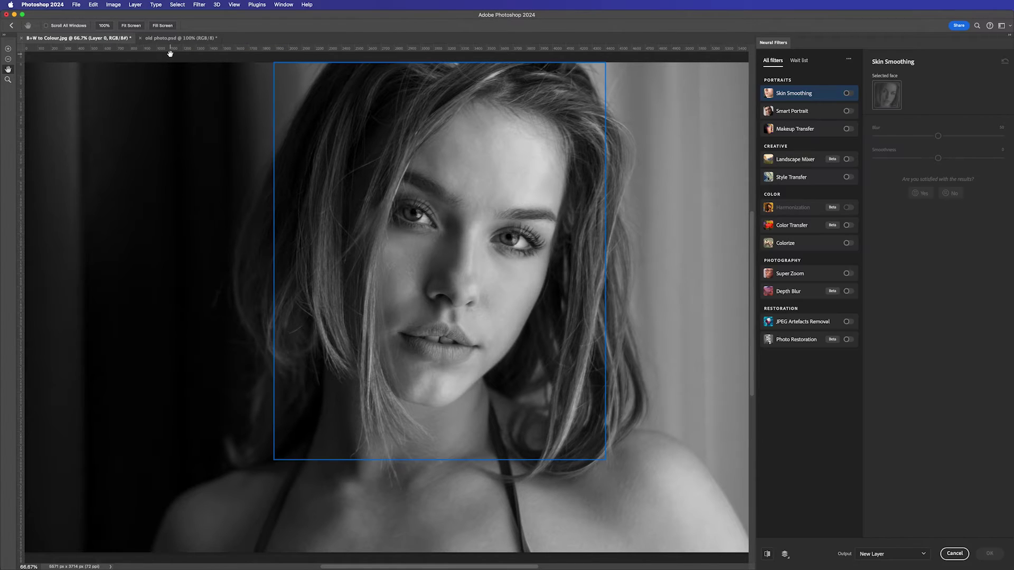
pyautogui.click(8, 79)
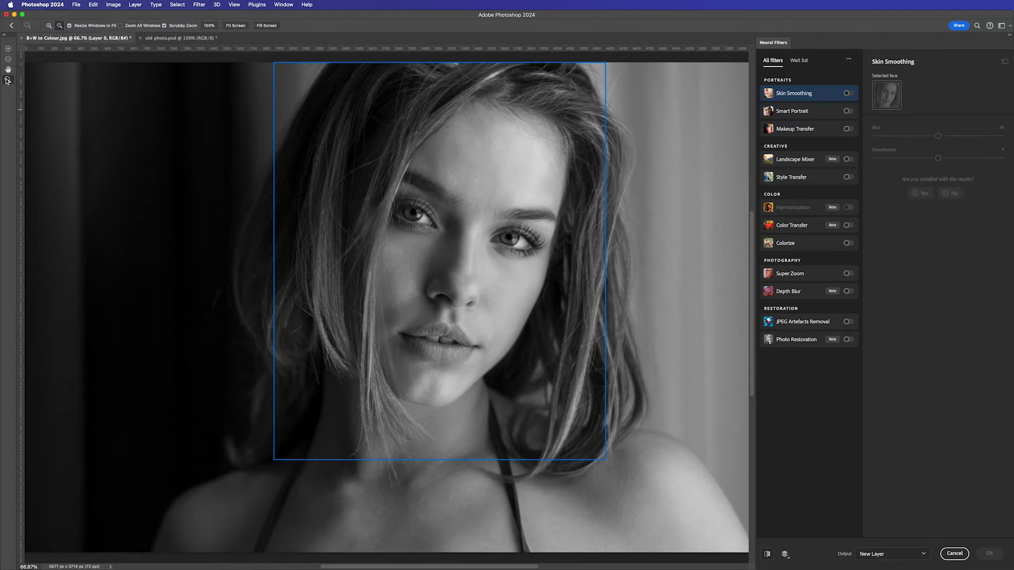
pyautogui.keyDown('alt'); pyautogui.click(339, 225); pyautogui.keyUp('alt')
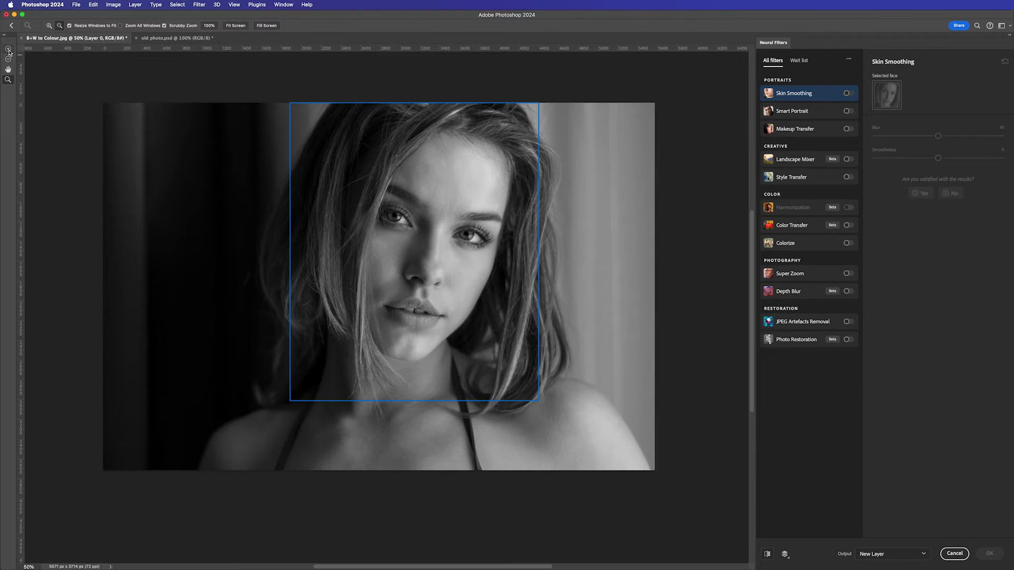
pyautogui.click(49, 25)
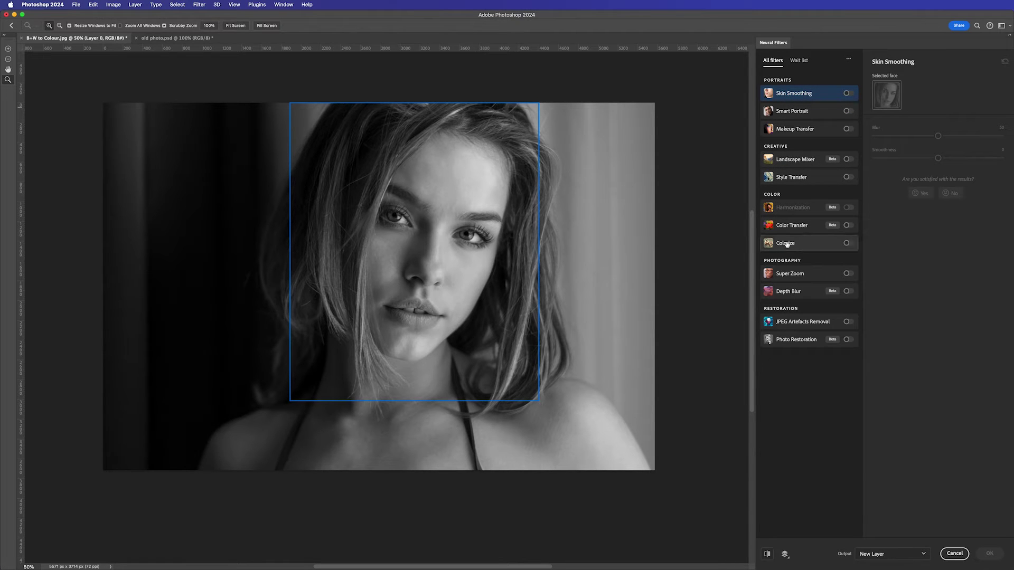
pyautogui.moveTo(808, 246)
# - Turn on Colorize for the portrait and settle its Saturation back at 0
pyautogui.click(848, 244)
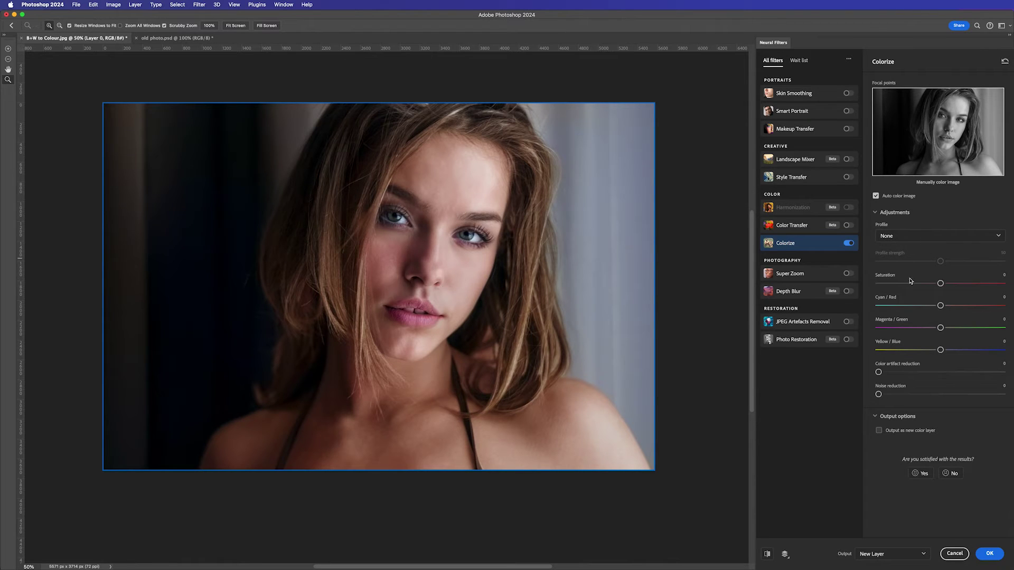
pyautogui.moveTo(941, 284); pyautogui.dragTo(957, 284)
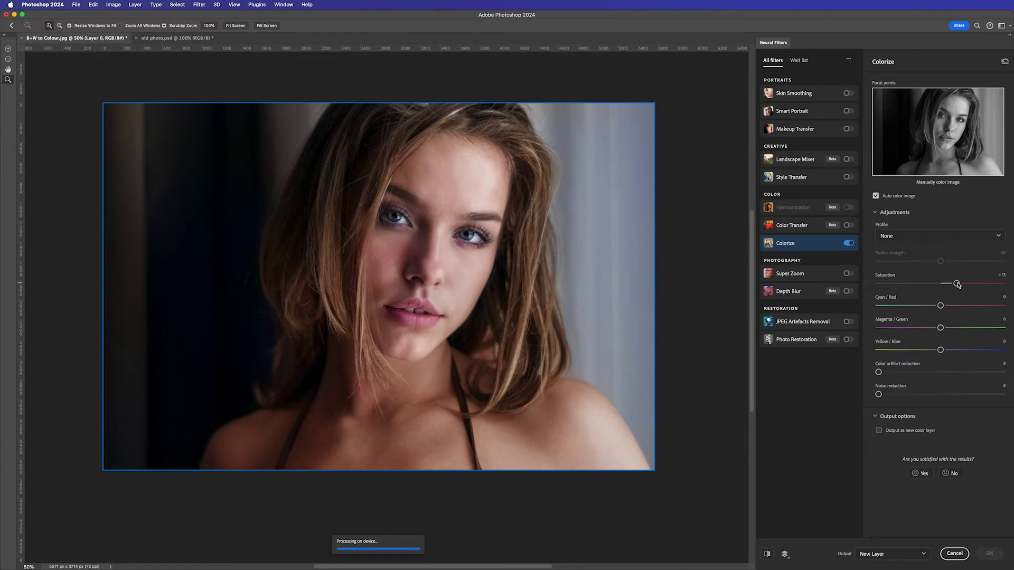
pyautogui.moveTo(957, 284); pyautogui.dragTo(928, 285)
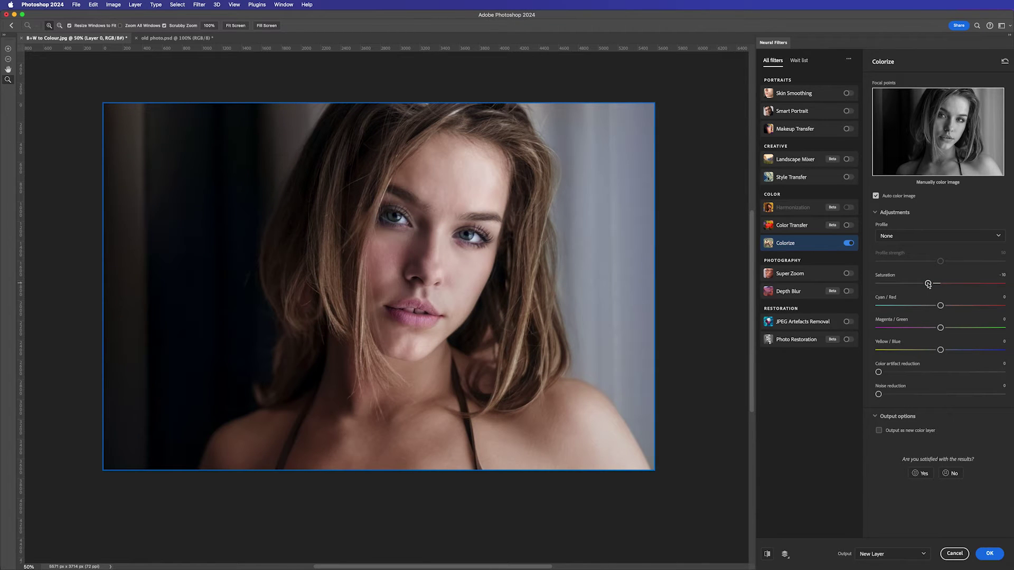
pyautogui.moveTo(929, 285); pyautogui.dragTo(936, 286)
# - Balance the colours to Yellow/Blue -7 and Cyan/Red +1, with output going to New Layer
pyautogui.moveTo(941, 351); pyautogui.dragTo(947, 350)
pyautogui.moveTo(948, 350); pyautogui.dragTo(927, 351)
pyautogui.moveTo(941, 306); pyautogui.dragTo(950, 308)
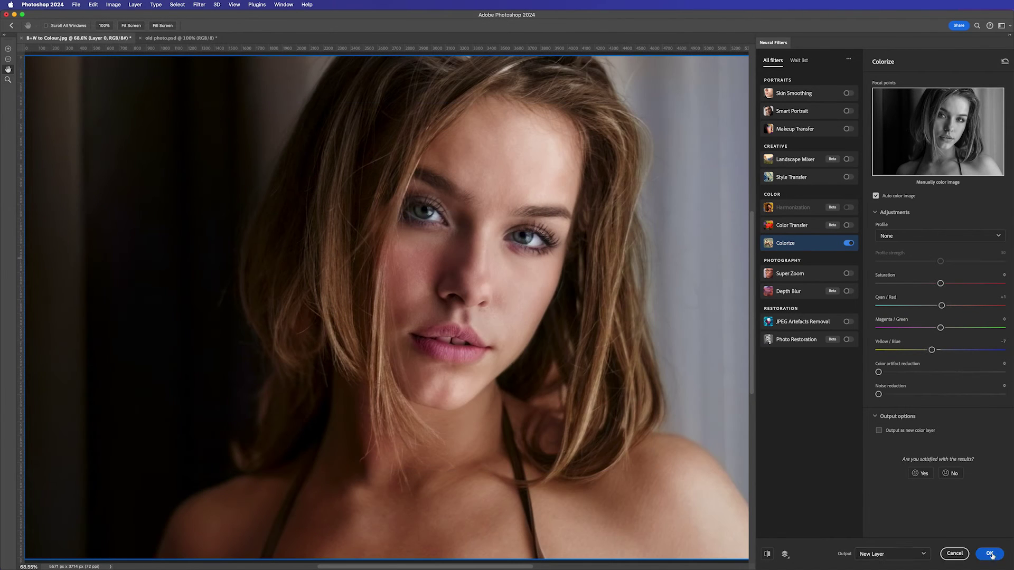
pyautogui.click(918, 555)
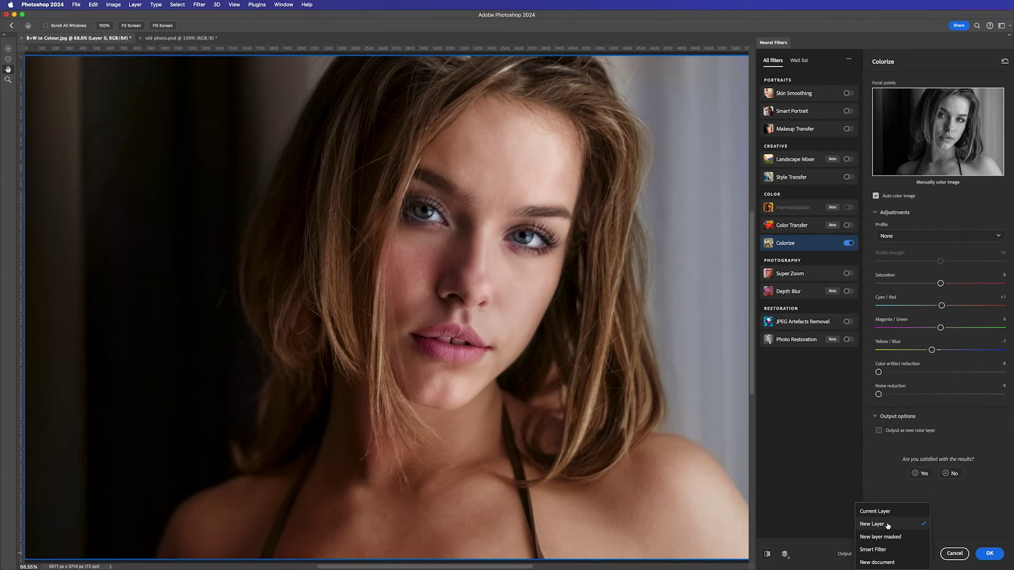
# - Apply the colorized portrait as a new layer, then zoom out to fit old photo.psd
pyautogui.click(989, 553)
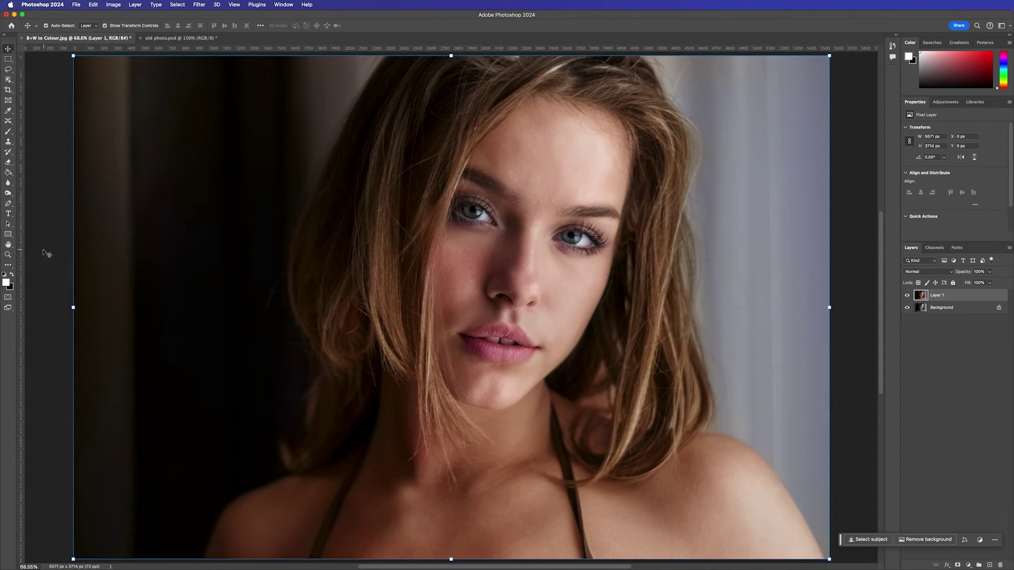
pyautogui.click(8, 255)
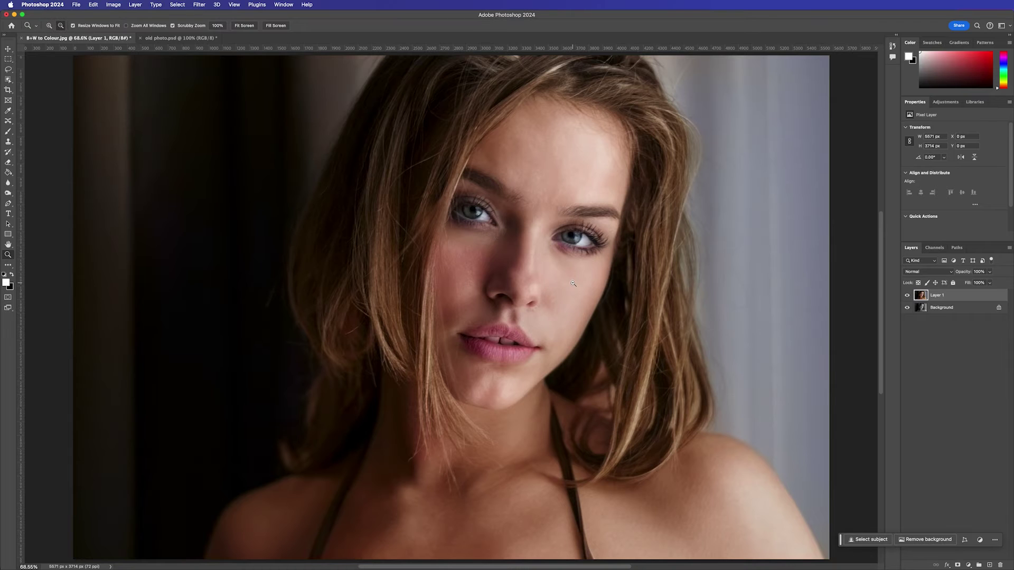
pyautogui.keyDown('alt'); pyautogui.click(494, 226); pyautogui.keyUp('alt')
pyautogui.keyDown('alt'); pyautogui.click(493, 226); pyautogui.keyUp('alt')
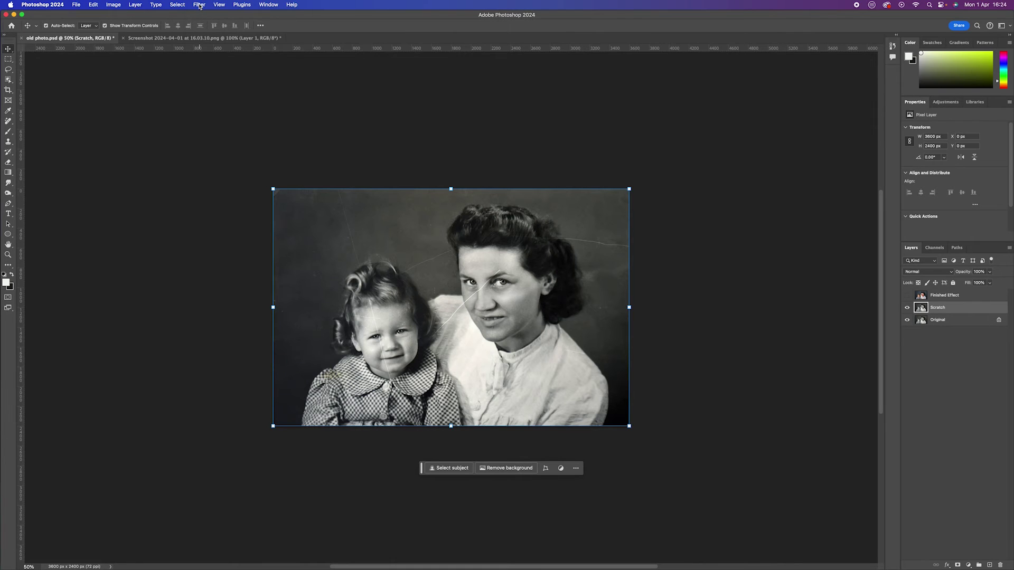
# - Open Neural Filters on old photo.psd and enable Photo Restoration
pyautogui.click(200, 4)
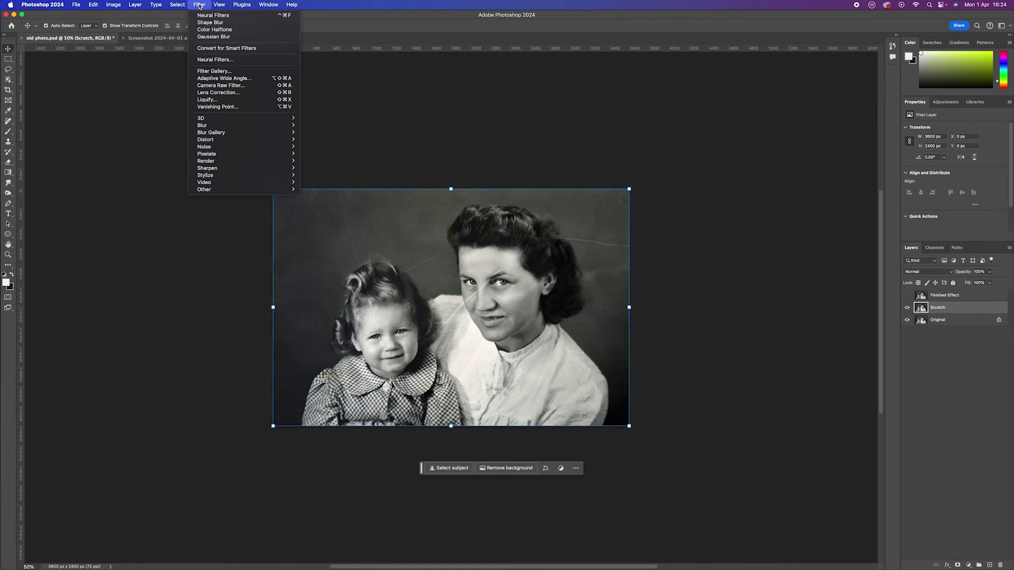
pyautogui.click(206, 62)
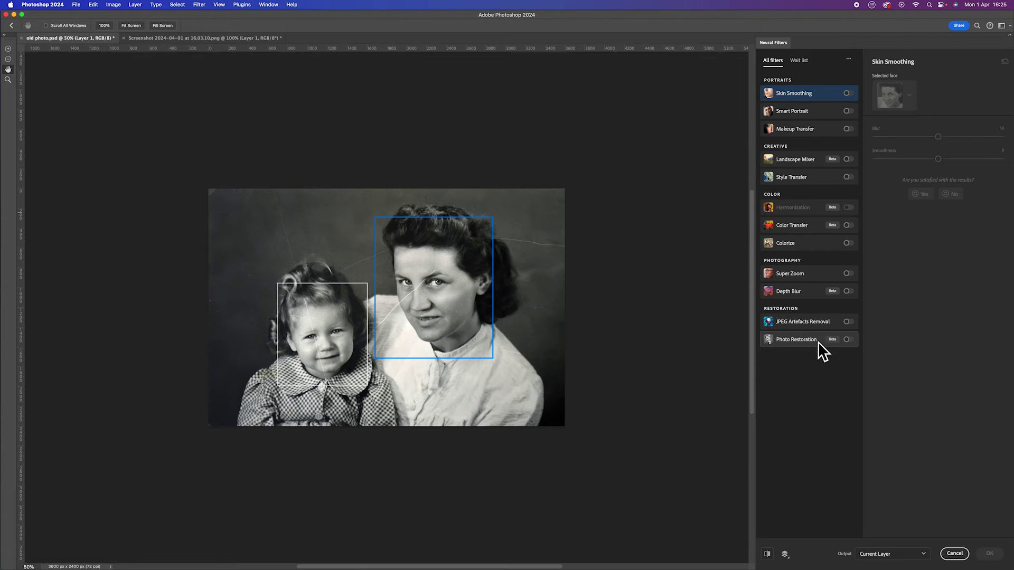
pyautogui.click(848, 340)
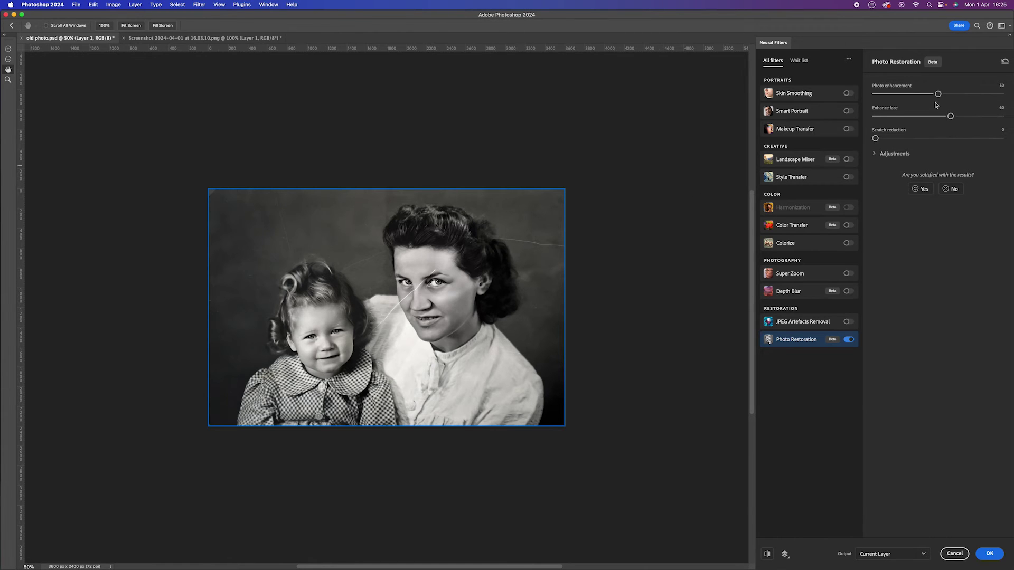
# - Adjust Photo Restoration to Enhance face 59 and Scratch reduction 38
pyautogui.moveTo(939, 95); pyautogui.dragTo(979, 95)
pyautogui.moveTo(979, 94); pyautogui.dragTo(886, 116)
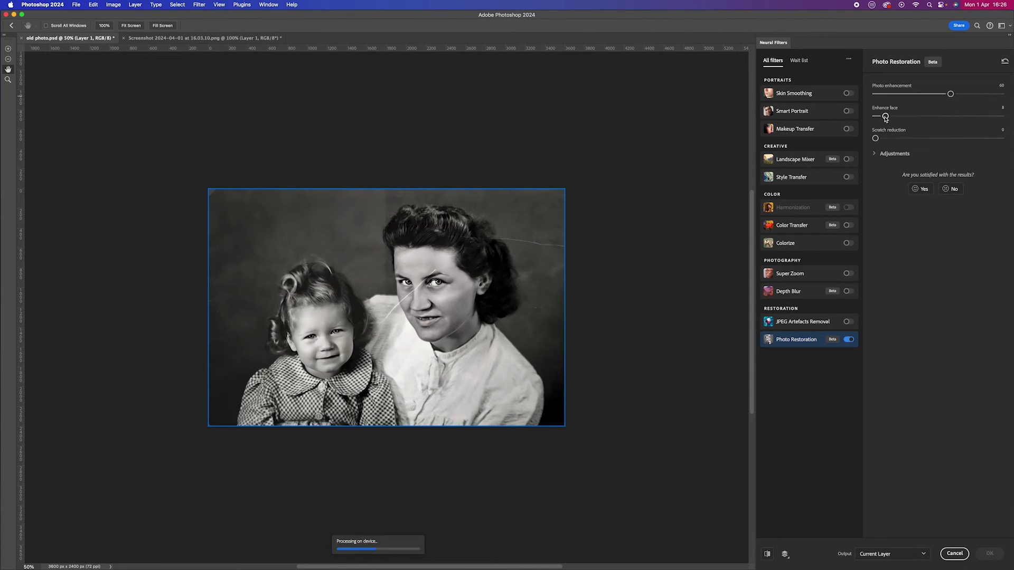
pyautogui.moveTo(886, 117); pyautogui.dragTo(955, 116)
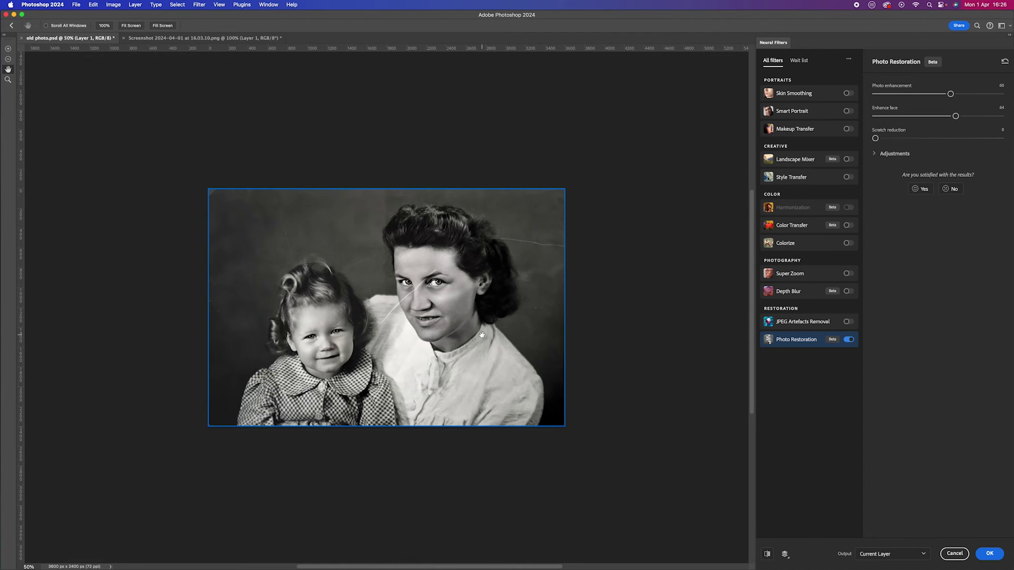
pyautogui.moveTo(956, 116); pyautogui.dragTo(950, 117)
pyautogui.moveTo(875, 138); pyautogui.dragTo(924, 138)
# - Compare the restored preview with the scratched original, then enable Colorize
pyautogui.click(767, 555)
pyautogui.click(767, 554)
pyautogui.click(767, 554)
pyautogui.click(767, 554)
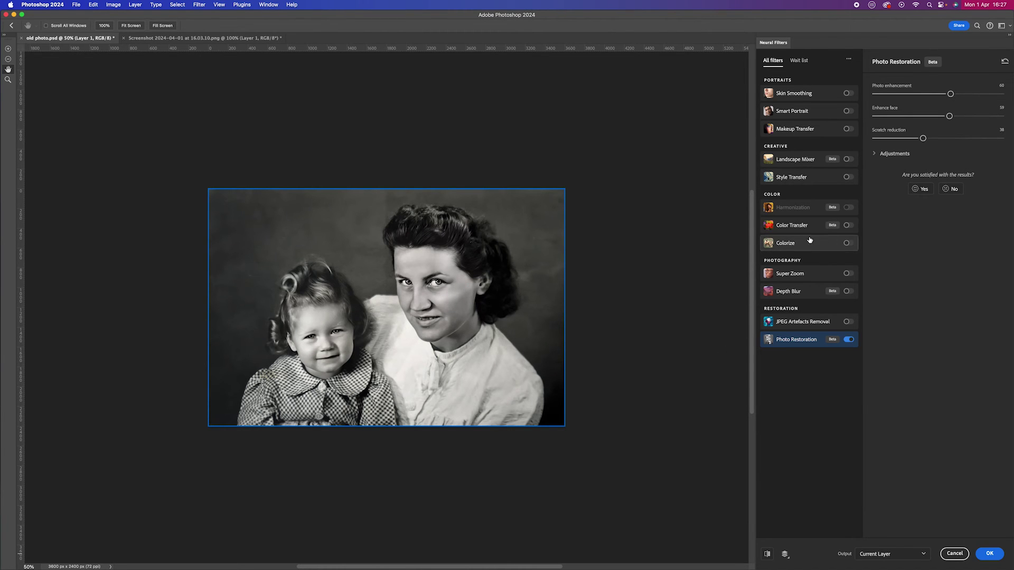
pyautogui.click(848, 243)
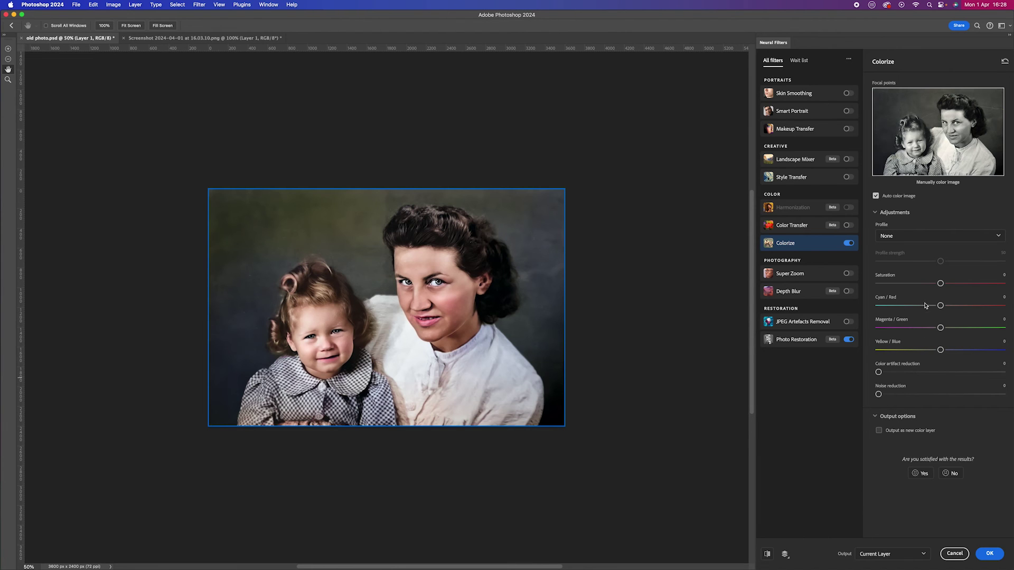
# - Boost saturation, shift Cyan/Red slightly, and tune colour artifact and noise reduction
pyautogui.moveTo(941, 283); pyautogui.dragTo(958, 285)
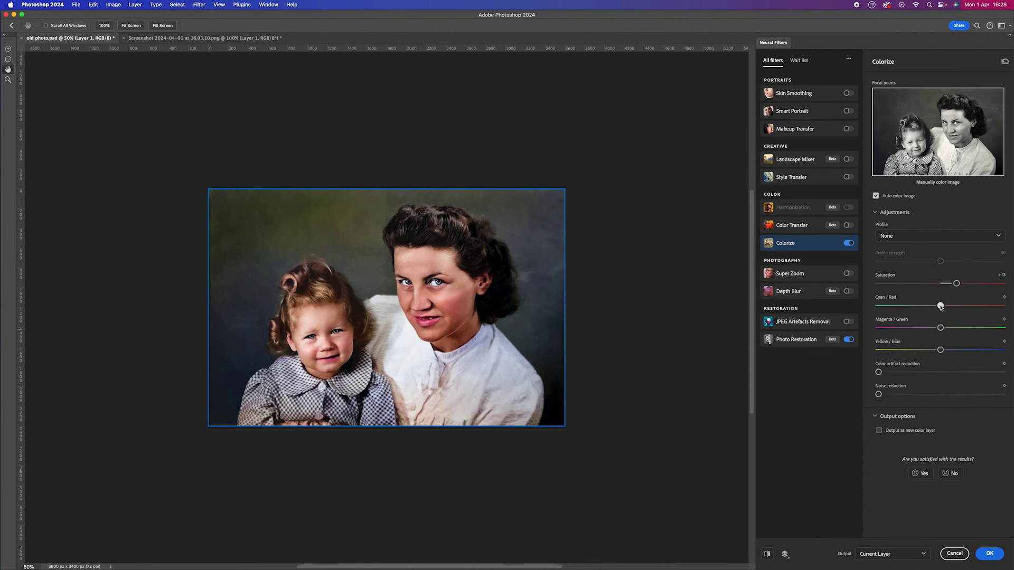
pyautogui.moveTo(941, 306); pyautogui.dragTo(950, 286)
pyautogui.moveTo(879, 373); pyautogui.dragTo(846, 373)
pyautogui.moveTo(879, 395); pyautogui.dragTo(927, 394)
# - Check against the original, then apply the filters with output to a New Layer
pyautogui.click(768, 555)
pyautogui.click(768, 554)
pyautogui.click(922, 554)
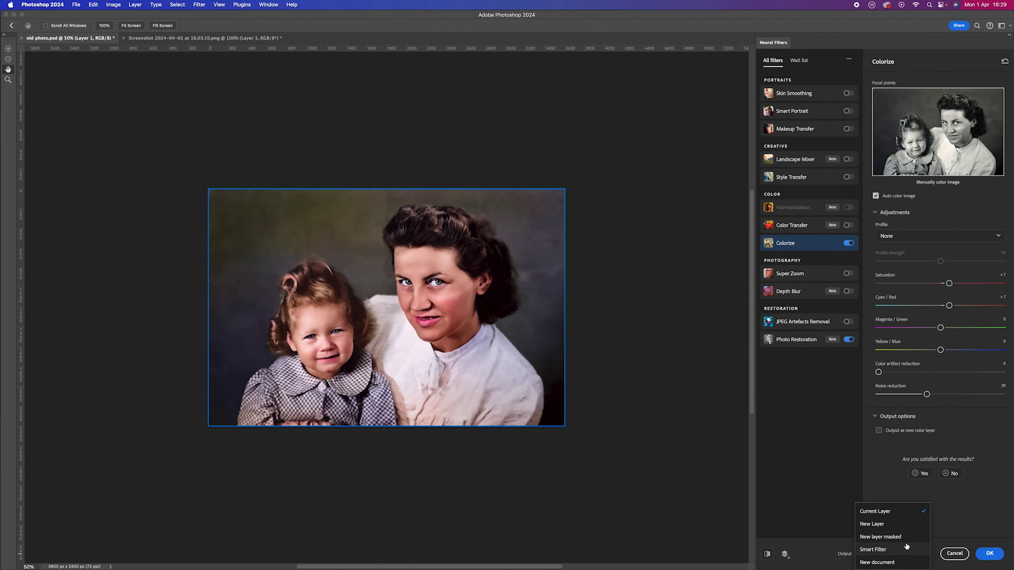
pyautogui.click(877, 525)
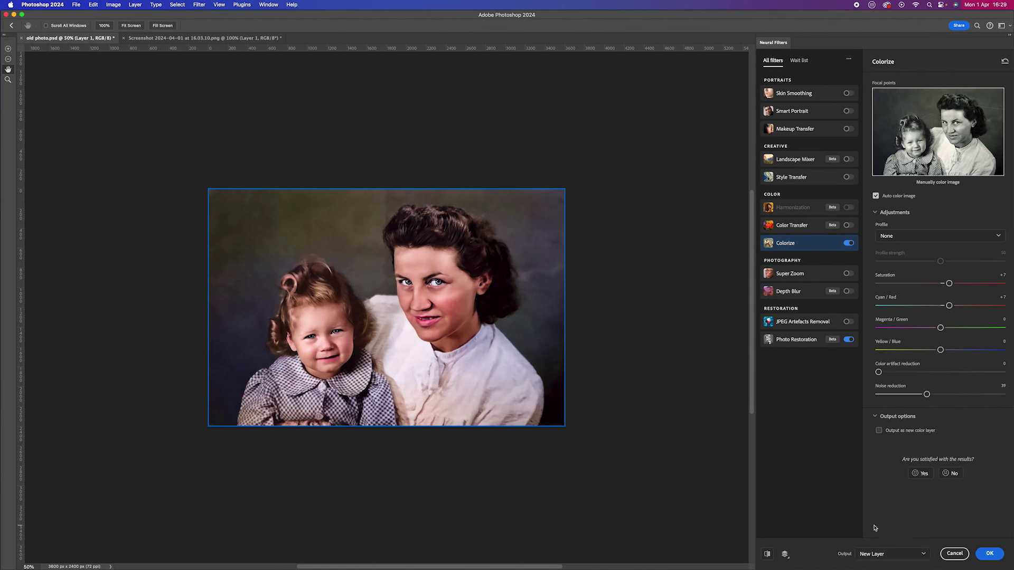
pyautogui.click(990, 554)
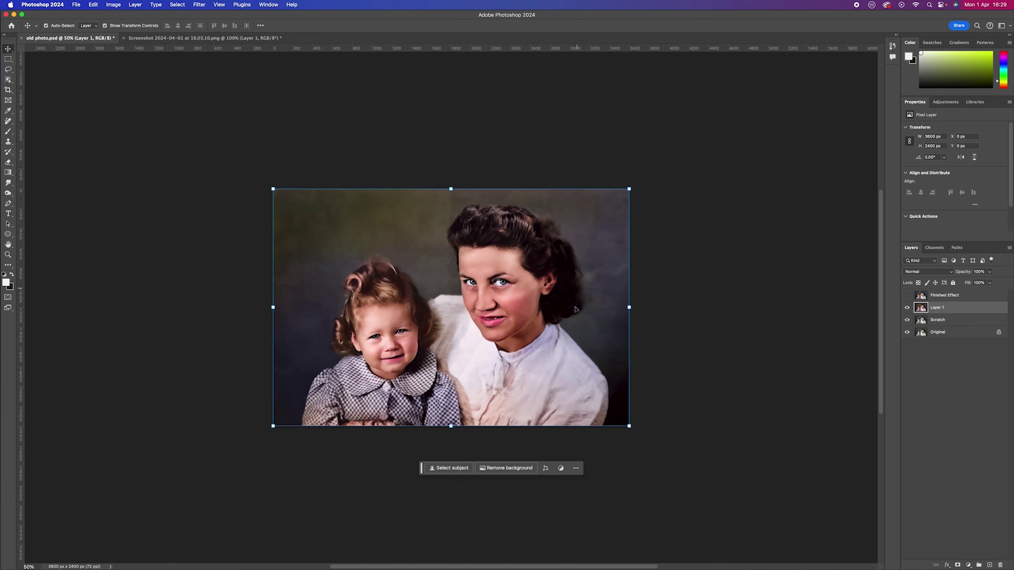
# - Toggle visibility of Layer 1, Scratch and Finished Effect to compare versions
pyautogui.click(907, 308)
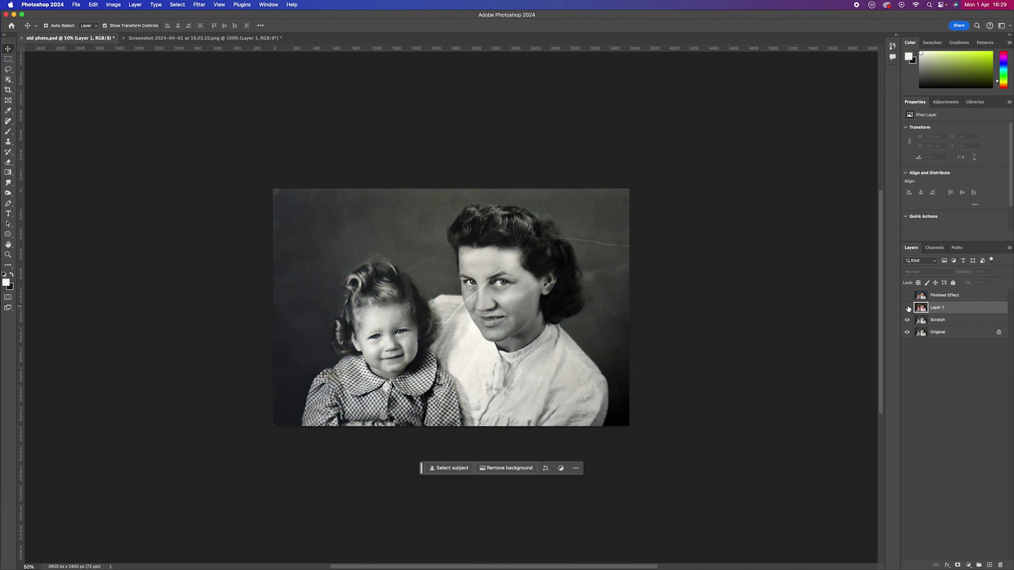
pyautogui.click(907, 307)
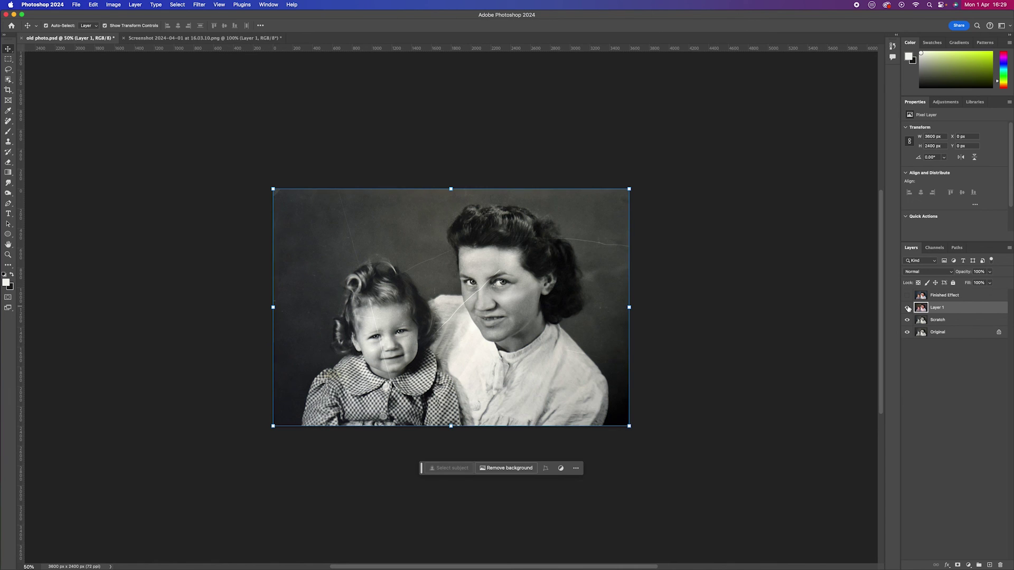
pyautogui.moveTo(908, 315); pyautogui.dragTo(909, 310)
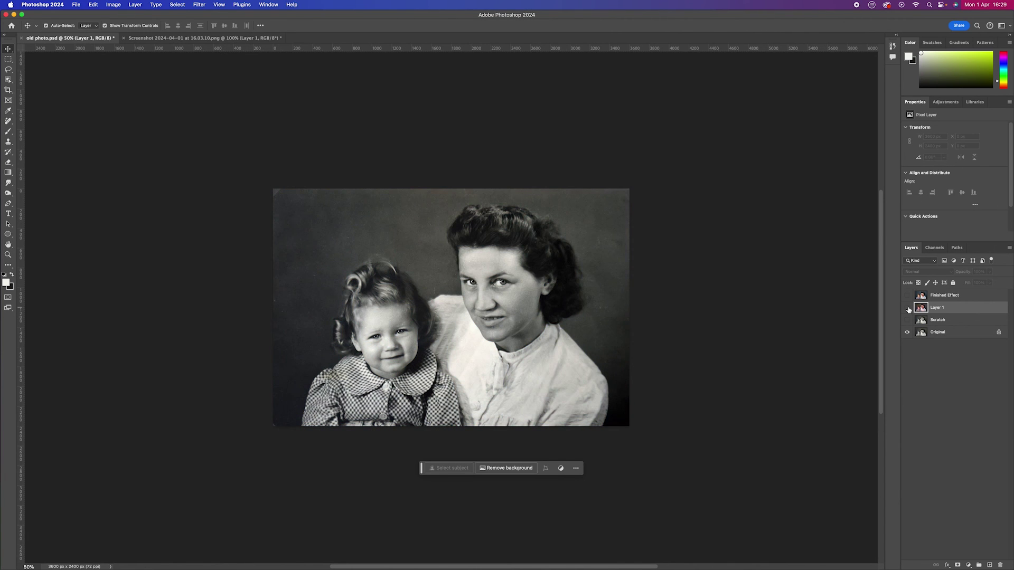
pyautogui.click(908, 308)
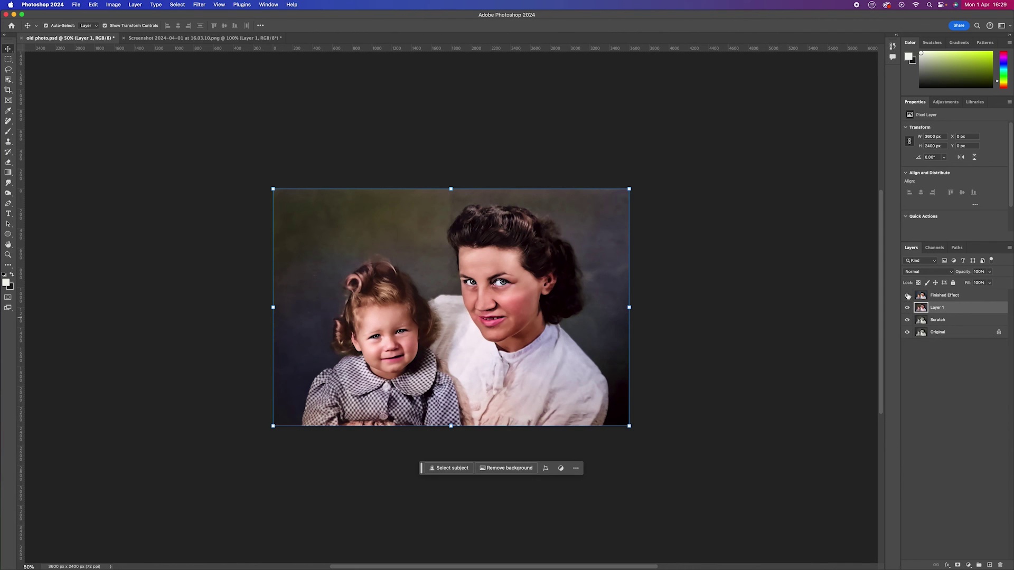
pyautogui.click(908, 296)
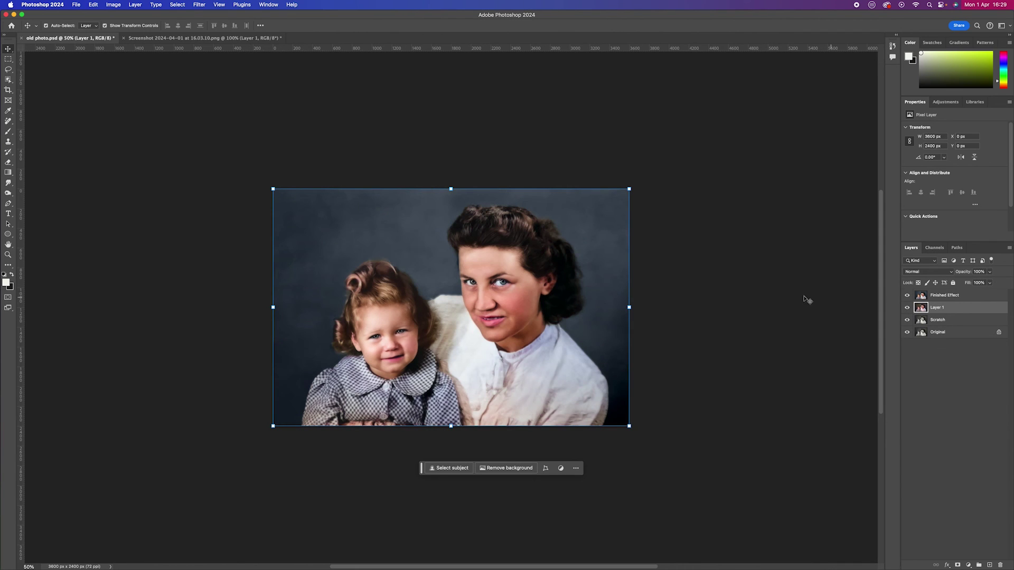
pyautogui.click(220, 280)
# - Zoom in on the faces and recompare, leaving all four layers visible
pyautogui.click(8, 255)
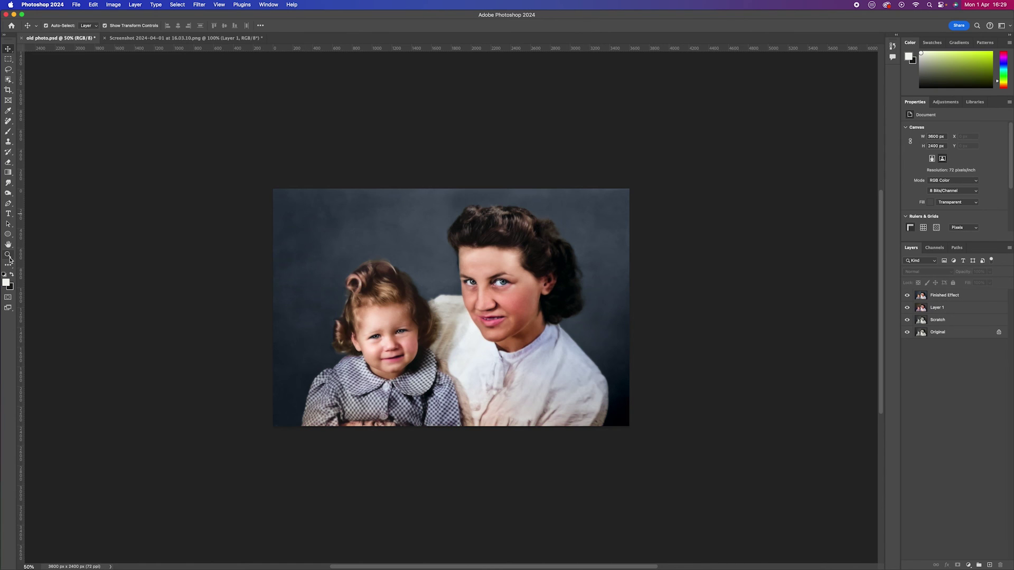
pyautogui.click(472, 292)
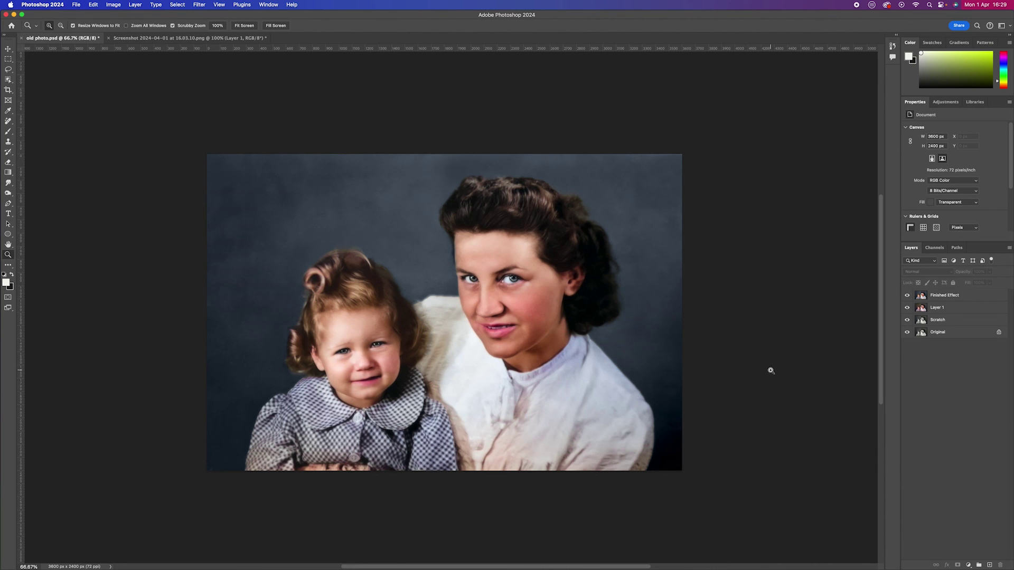
pyautogui.click(908, 296)
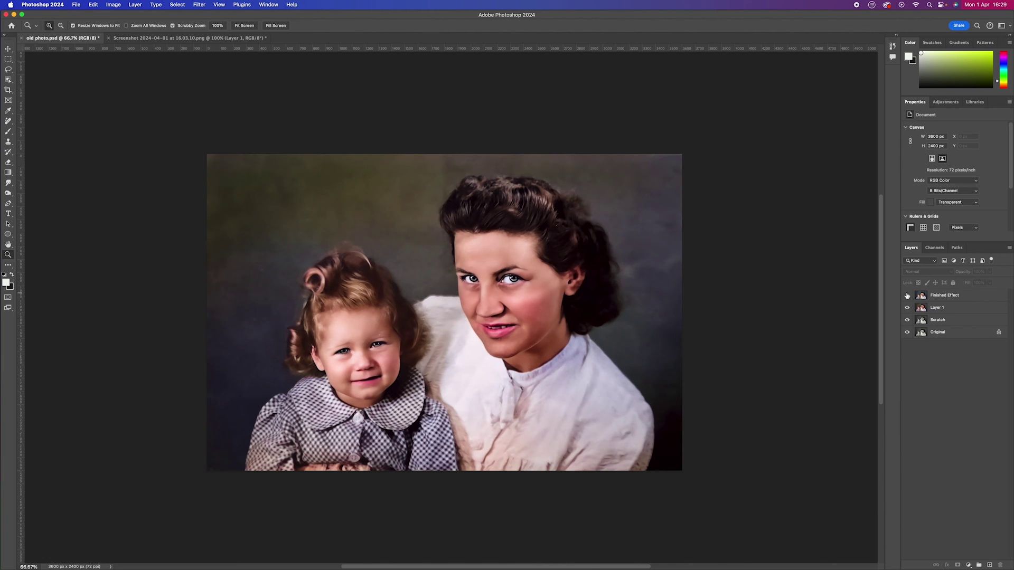
pyautogui.click(907, 308)
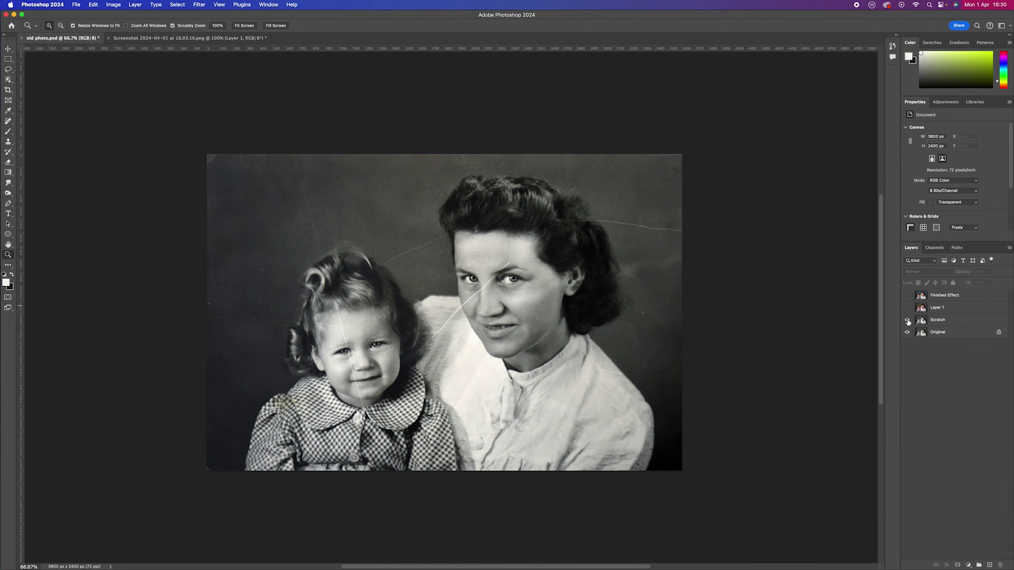
pyautogui.click(908, 307)
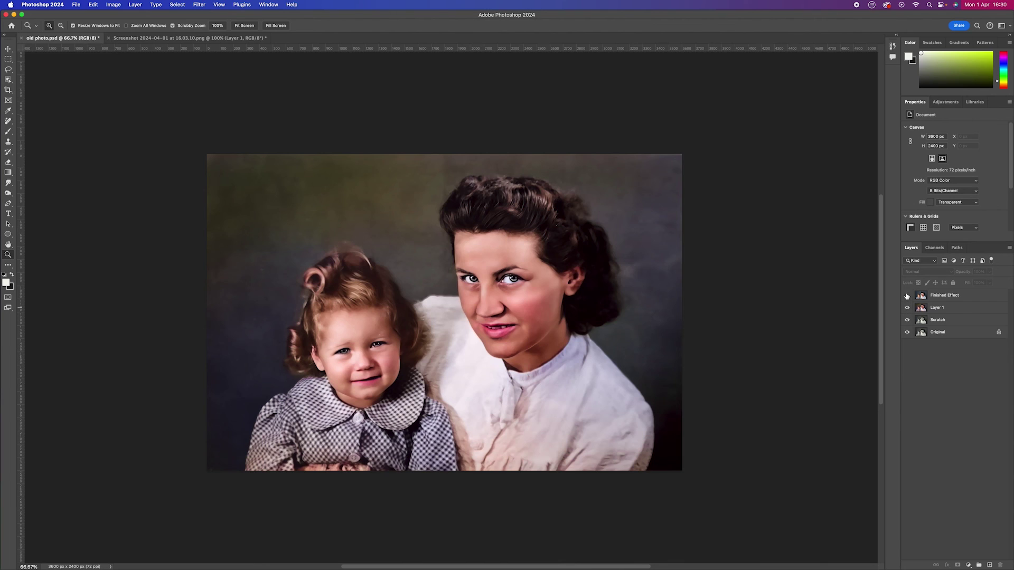
pyautogui.click(908, 295)
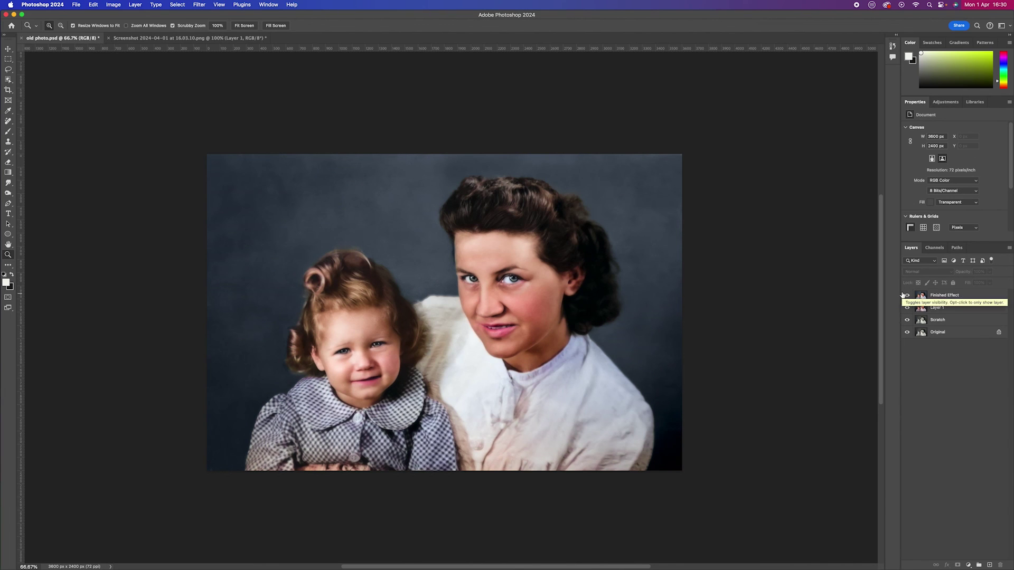